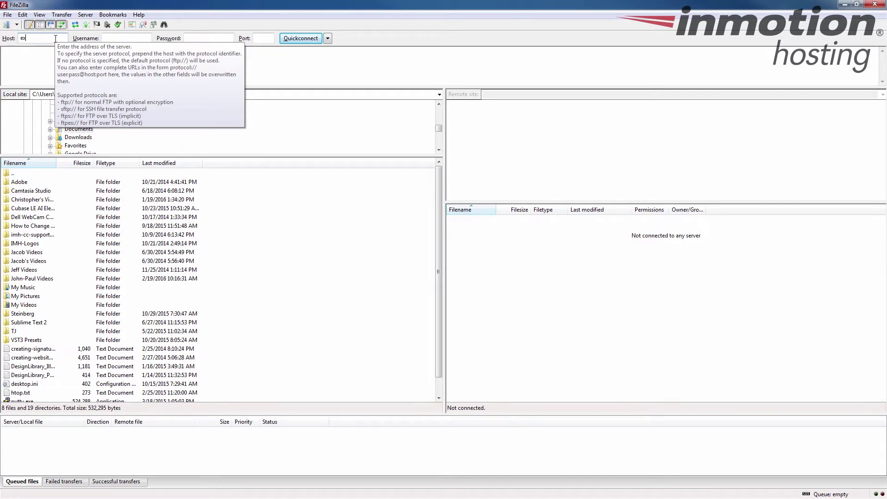
# - Connect to the FTP host example.com with the username example and the account password
pyautogui.press('Tab')
pyautogui.write('example')
pyautogui.press('Tab')
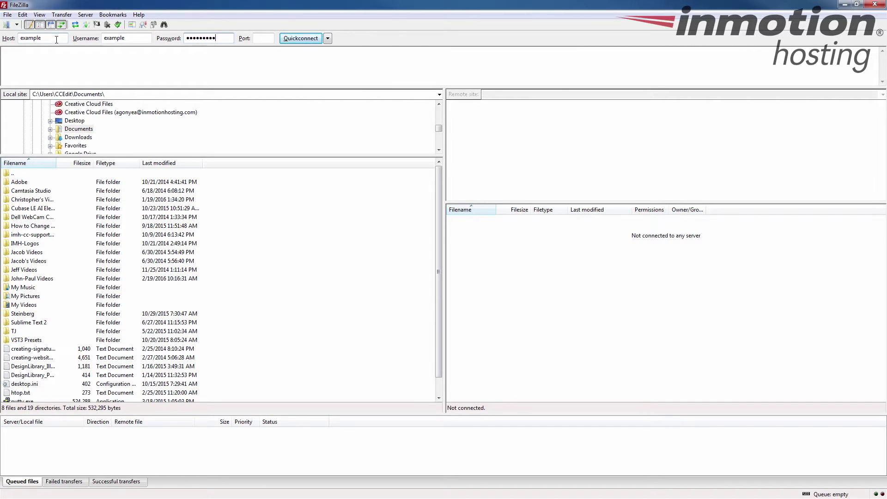
pyautogui.click(61, 37)
pyautogui.press('Return')
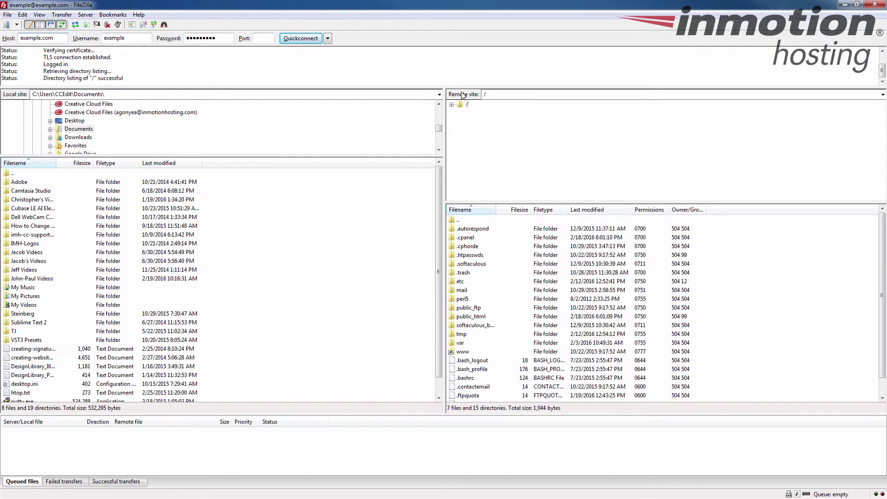
# - Expand the remote root directory and open the public_html folder
pyautogui.click(452, 105)
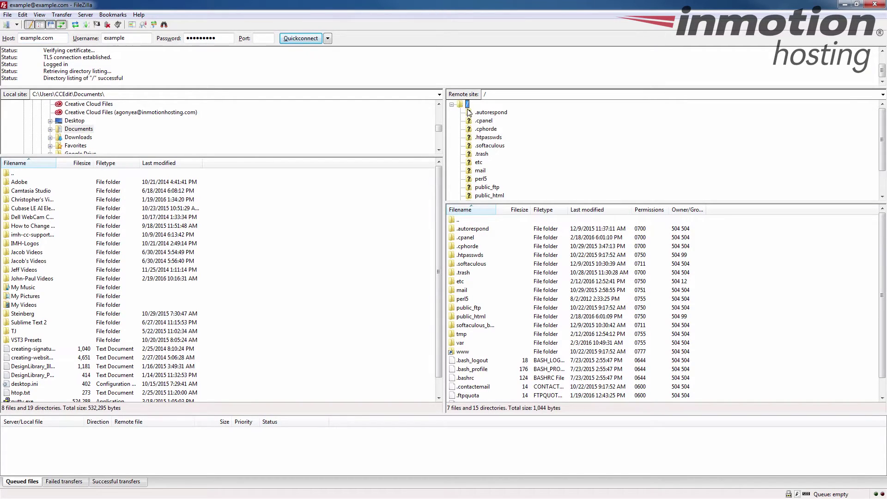
pyautogui.scroll(-2, 482, 173)
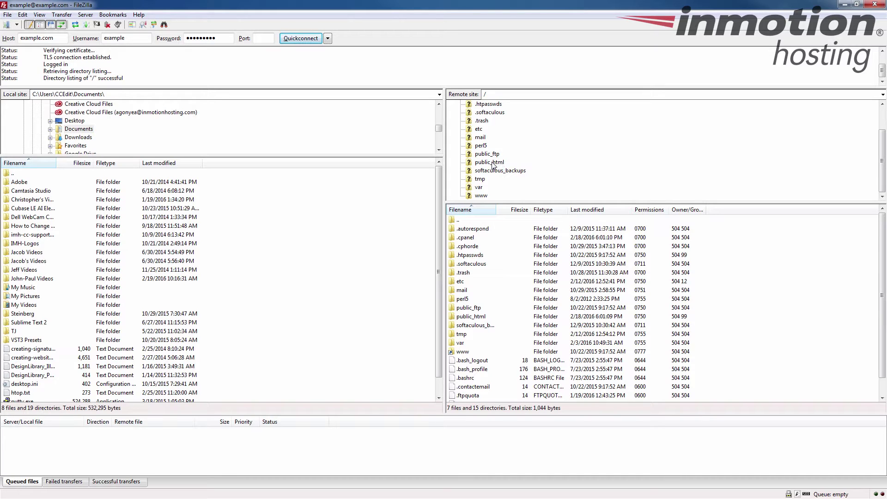
pyautogui.click(493, 163)
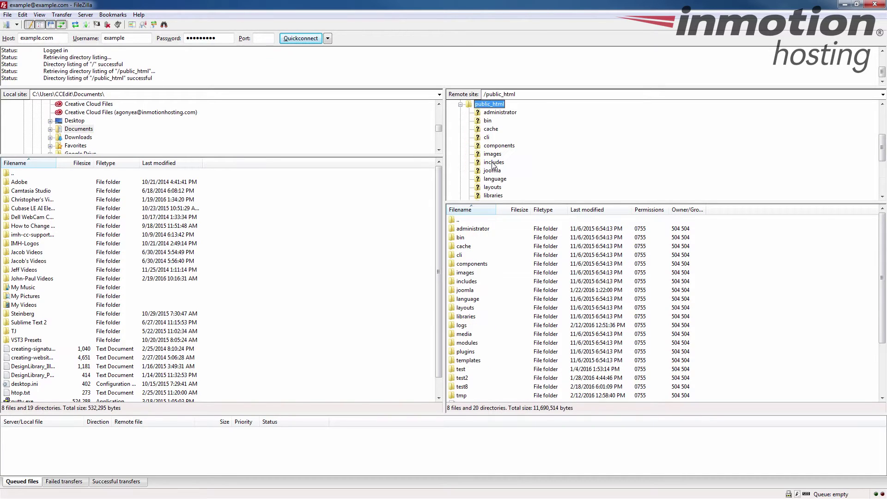
# - Examine the contents of the remote images subfolder and the files and folders in public_html
pyautogui.click(500, 105)
pyautogui.click(470, 107)
pyautogui.click(494, 154)
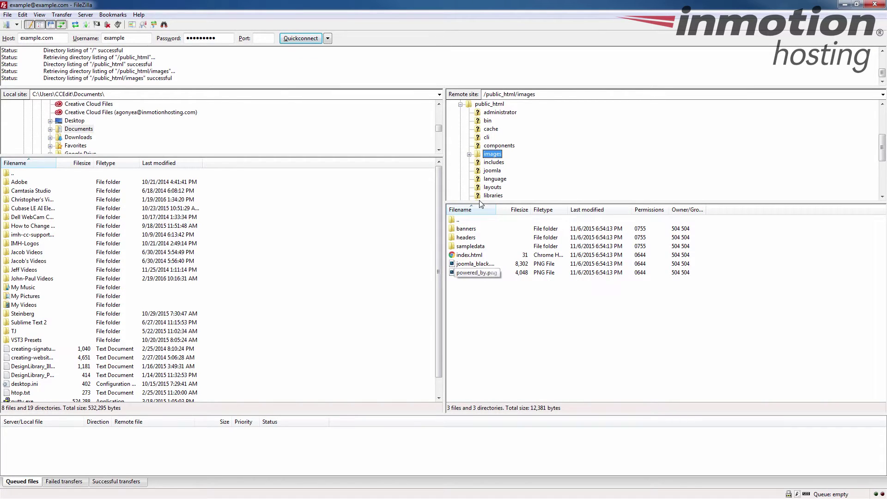
pyautogui.click(498, 105)
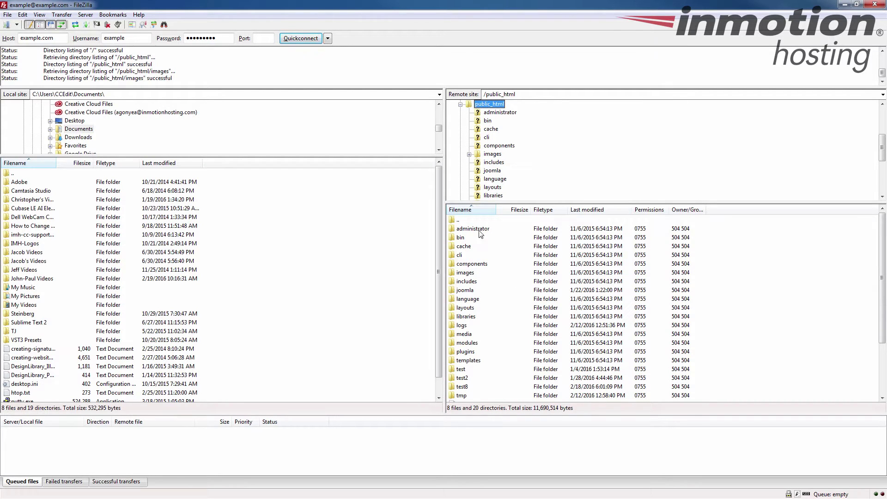
pyautogui.scroll(4, 490, 150)
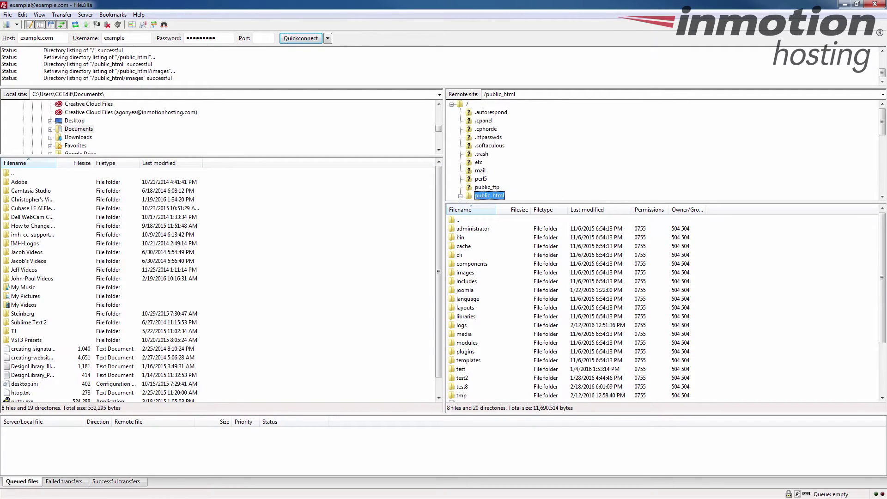
pyautogui.scroll(-3, 574, 148)
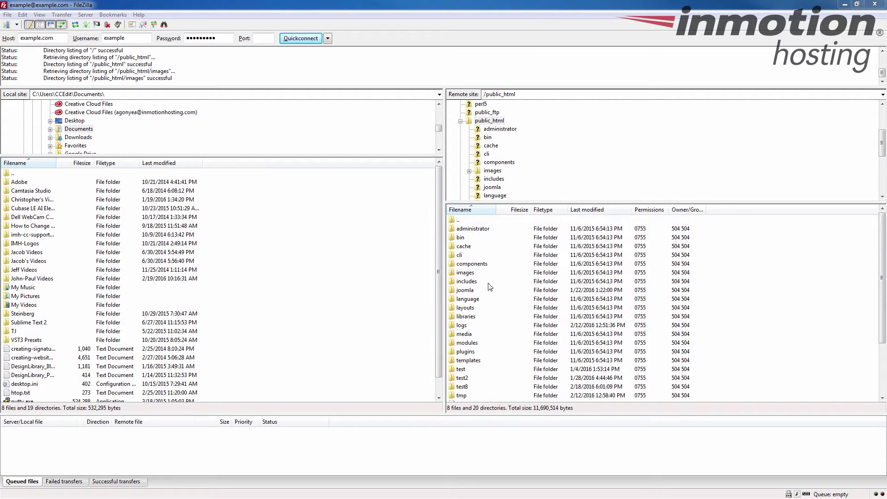
pyautogui.click(503, 308)
pyautogui.scroll(-3, 506, 301)
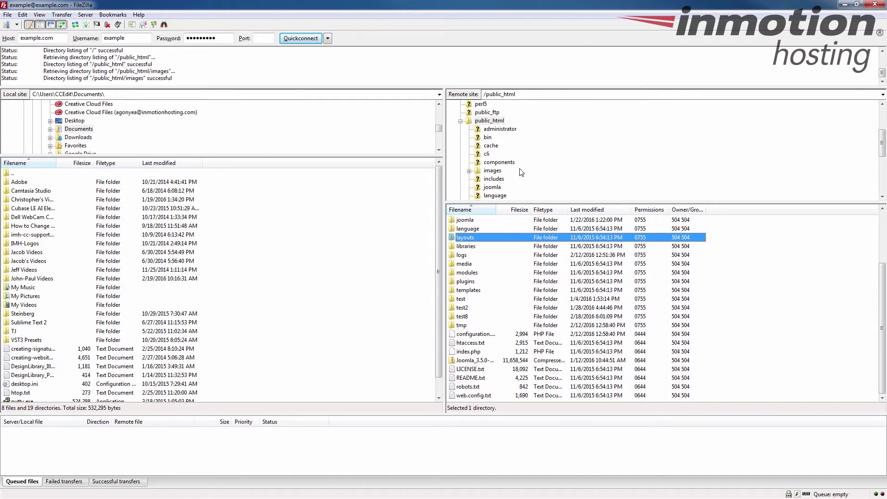
pyautogui.click(496, 121)
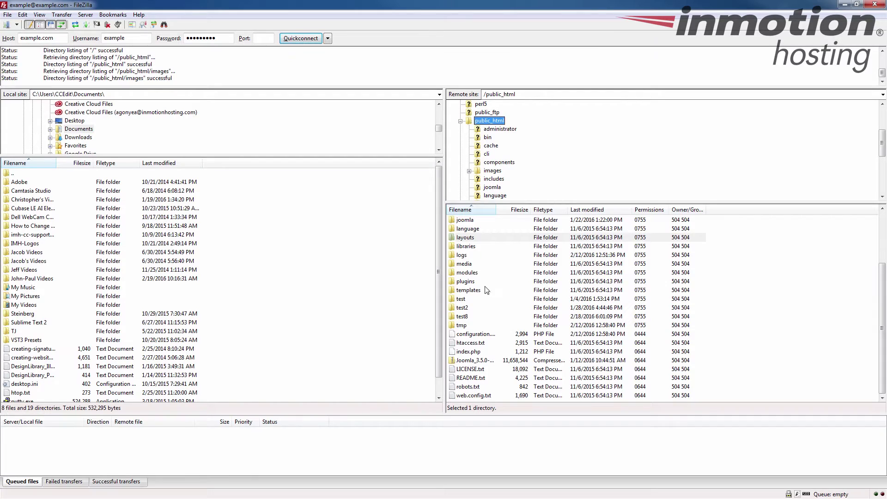
pyautogui.rightClick(503, 351)
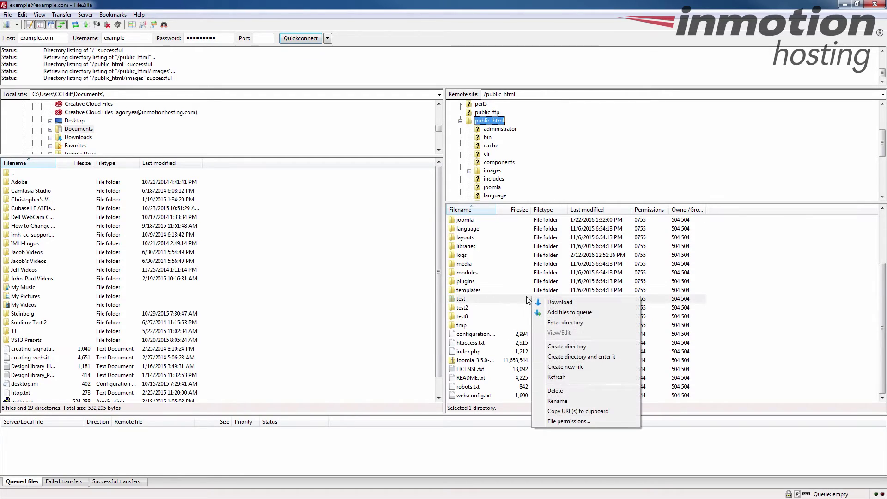
pyautogui.press('Escape')
pyautogui.rightClick(499, 352)
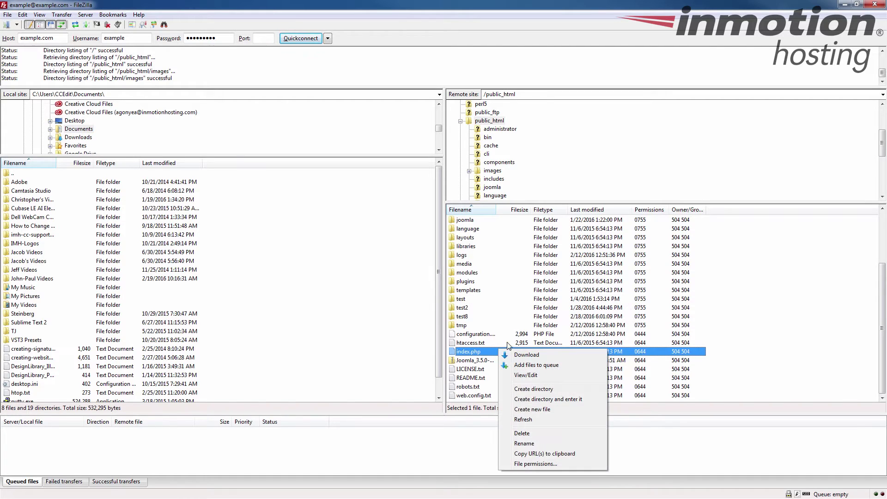
pyautogui.rightClick(508, 343)
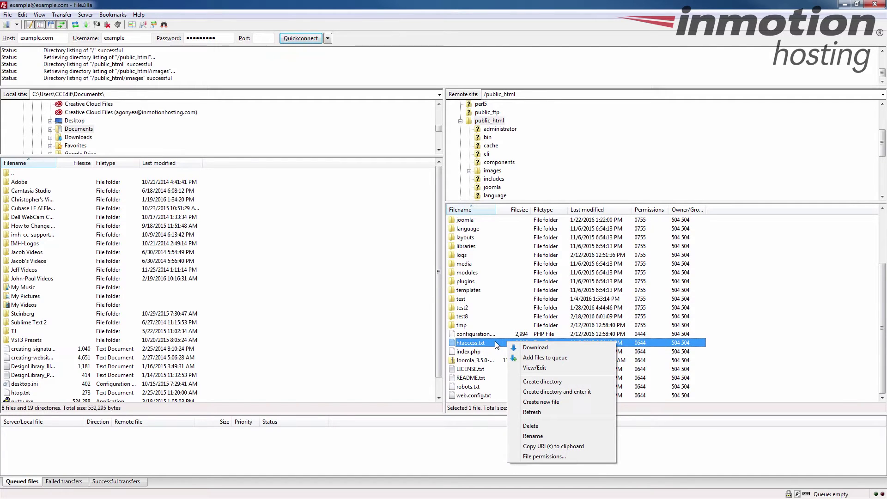
# - Create a new directory named "test folder" inside the remote public_html folder
pyautogui.rightClick(495, 290)
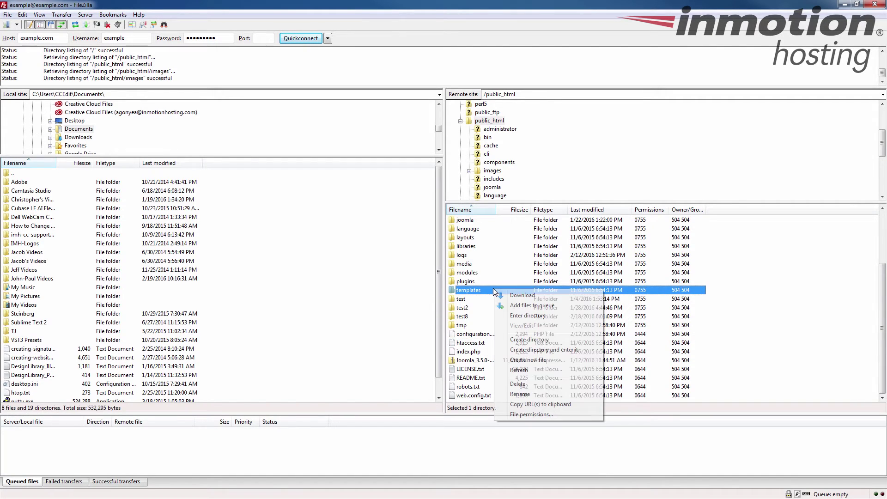
pyautogui.click(561, 340)
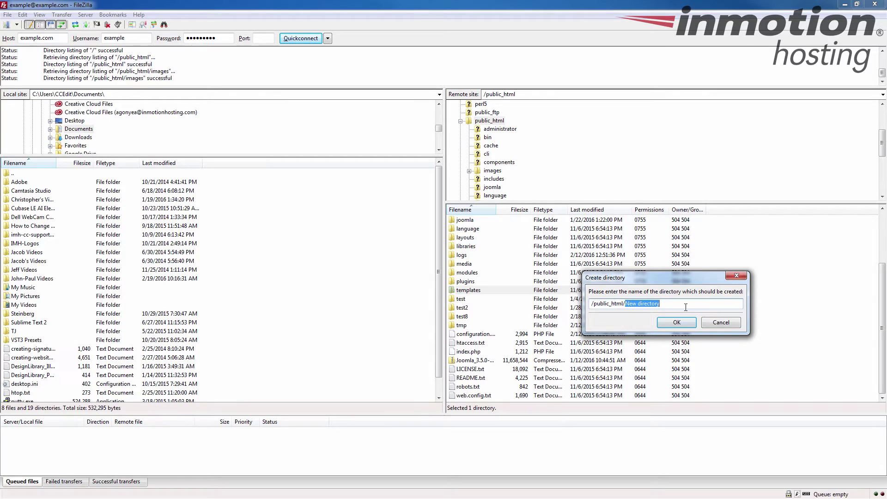
pyautogui.write('test')
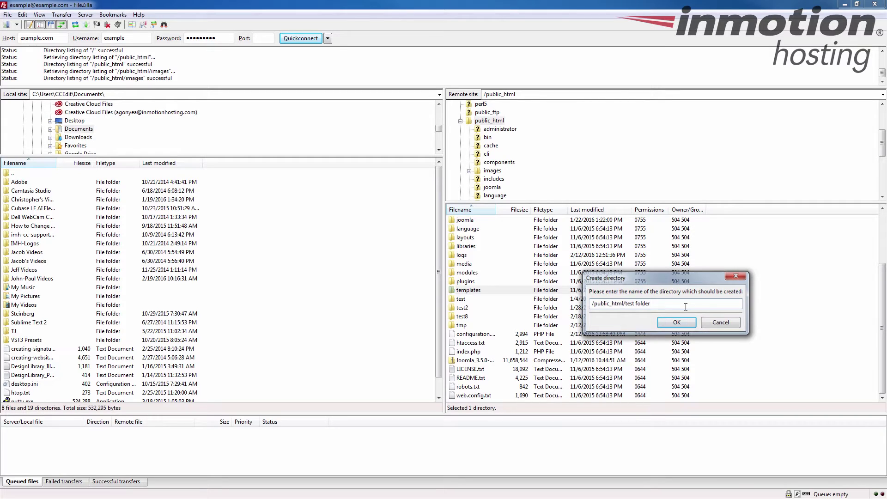
pyautogui.press('Return')
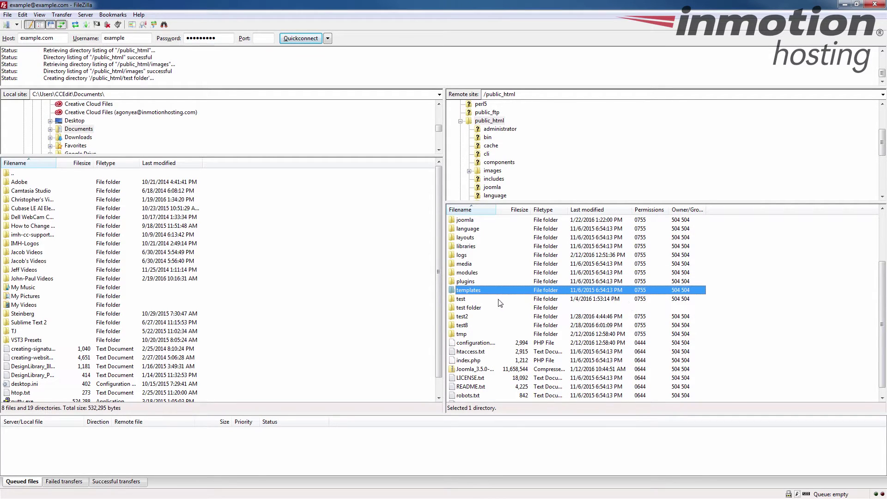
# - Open the remote test folder and create an empty file named index.html in it
pyautogui.click(465, 310)
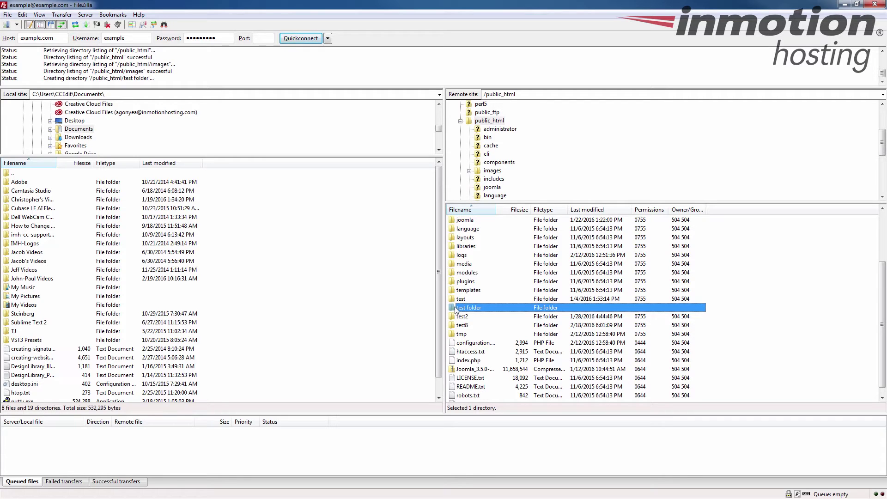
pyautogui.doubleClick(456, 309)
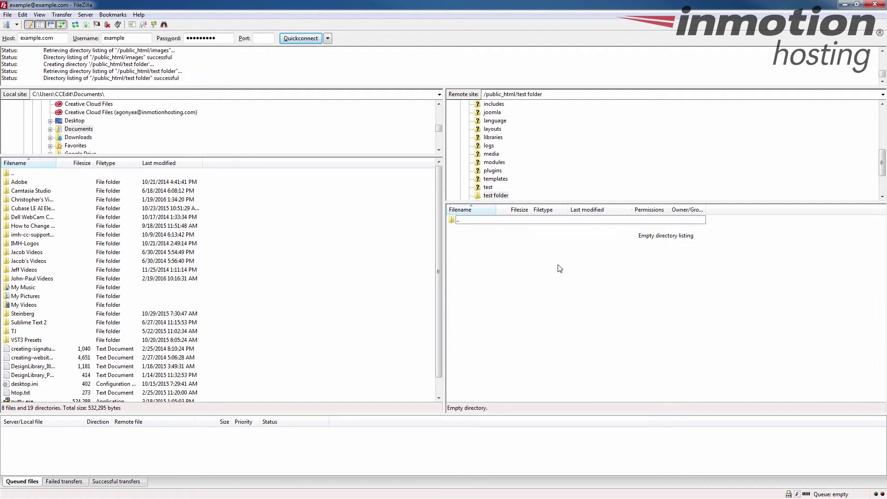
pyautogui.rightClick(504, 273)
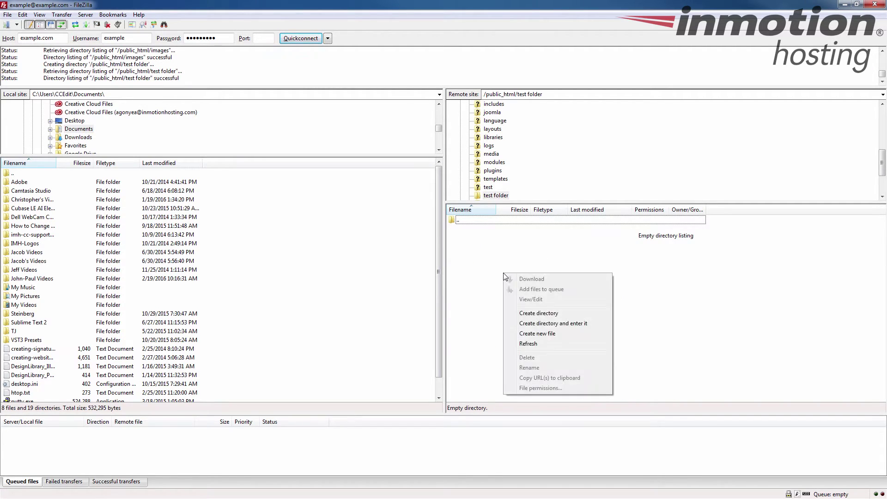
pyautogui.click(553, 335)
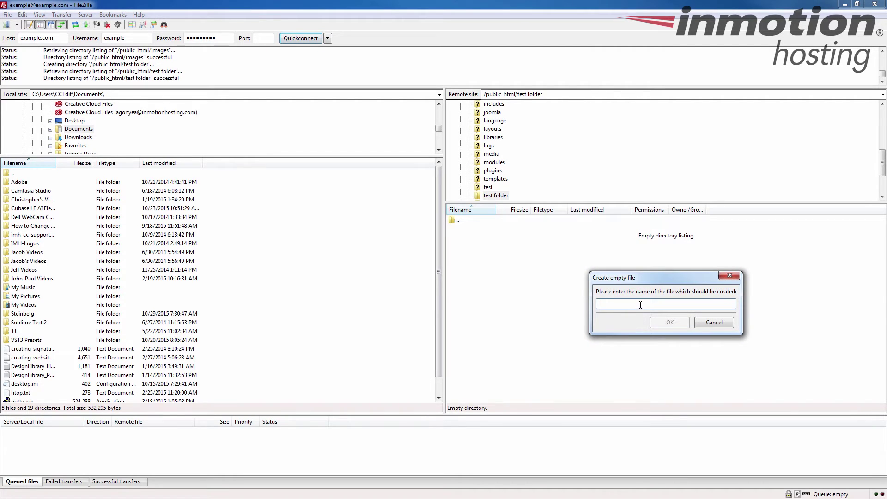
pyautogui.write('index.html')
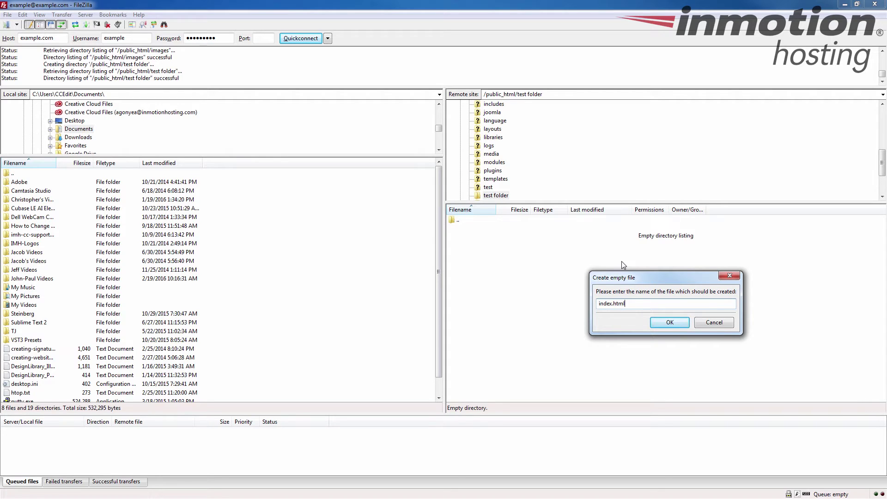
pyautogui.press('Return')
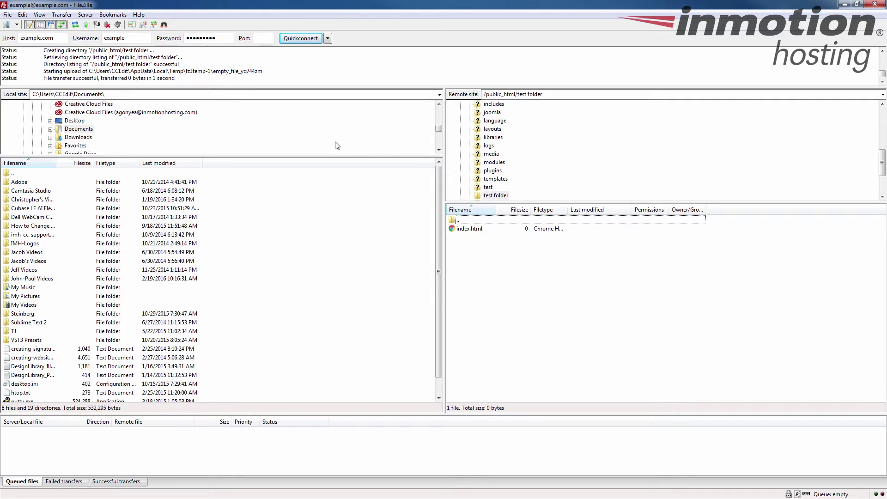
# - Return from the remote test folder to public_html and look through its directory listing
pyautogui.click(471, 230)
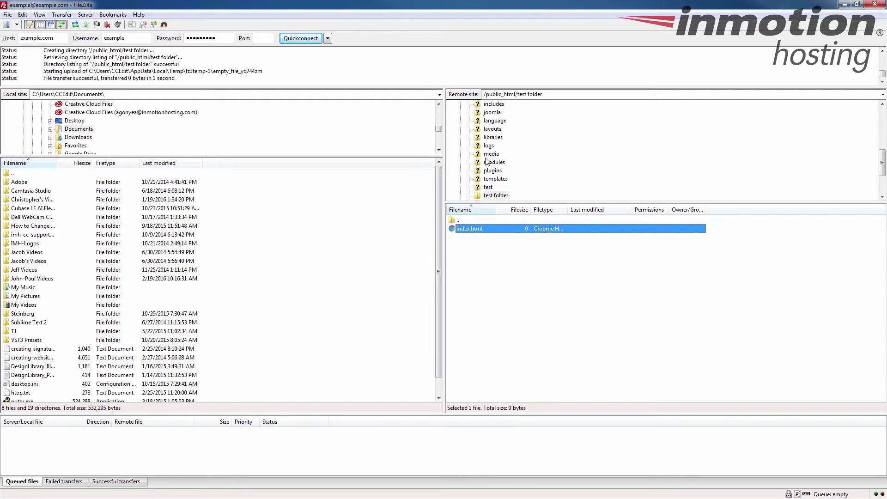
pyautogui.doubleClick(453, 219)
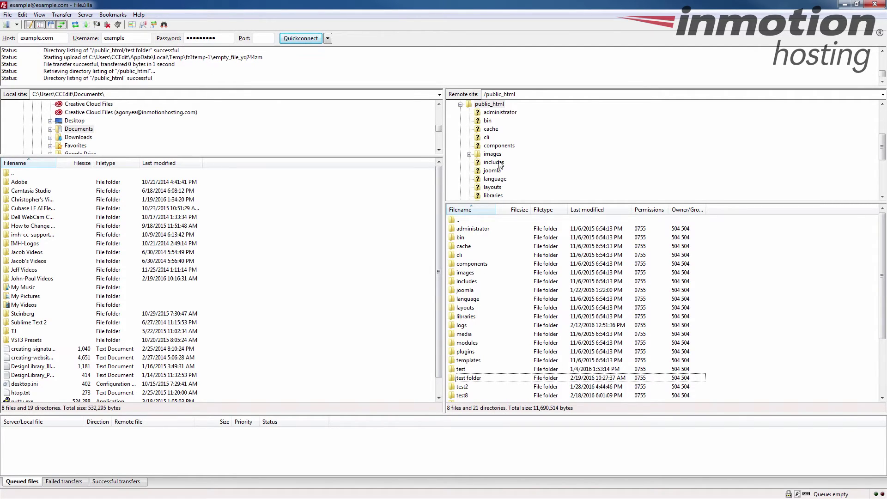
pyautogui.click(497, 106)
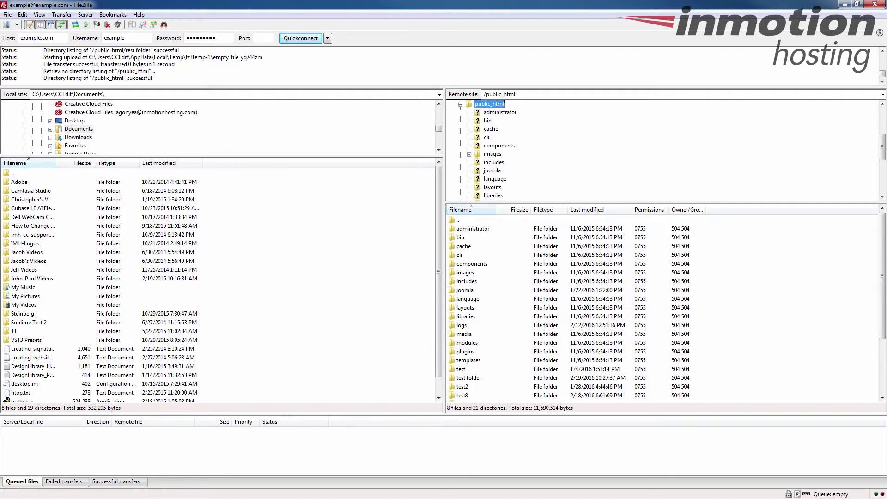
pyautogui.scroll(-5, 509, 150)
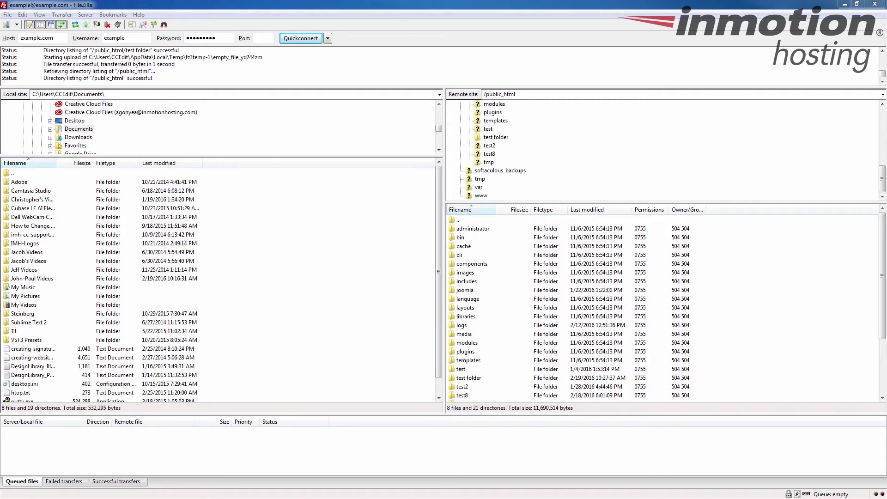
pyautogui.click(455, 335)
pyautogui.scroll(-3, 490, 346)
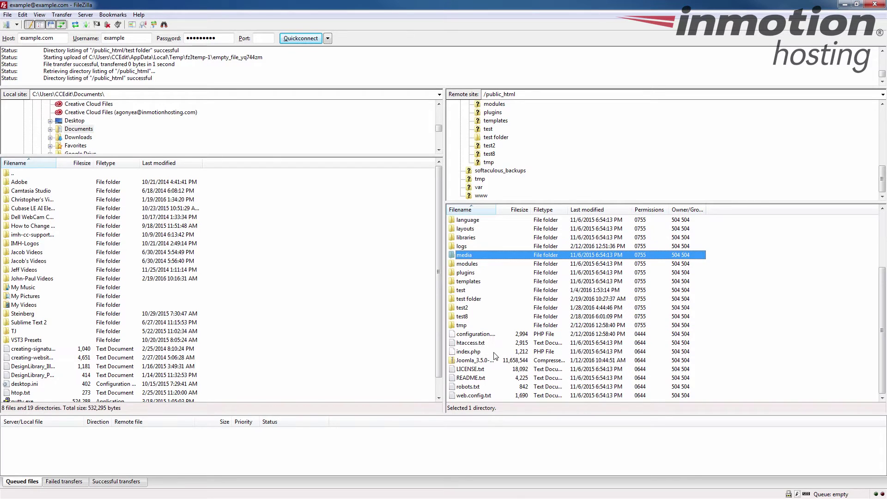
pyautogui.rightClick(467, 301)
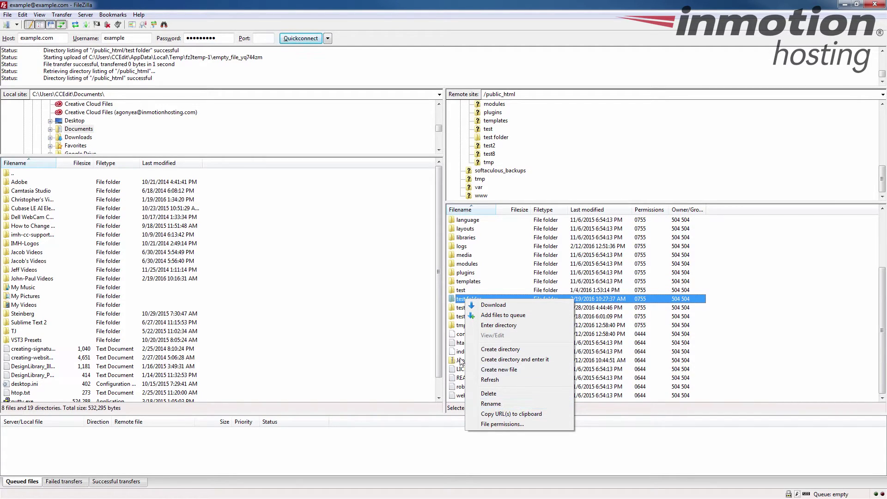
pyautogui.click(458, 344)
pyautogui.click(471, 300)
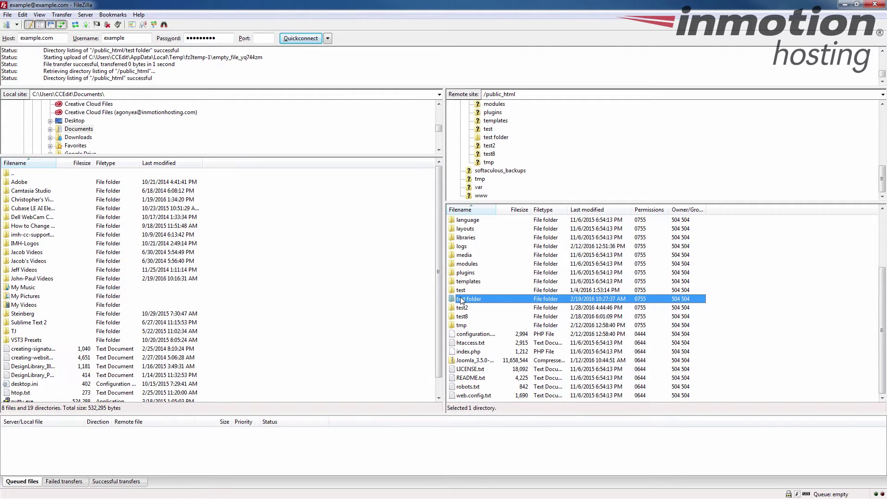
pyautogui.click(461, 301)
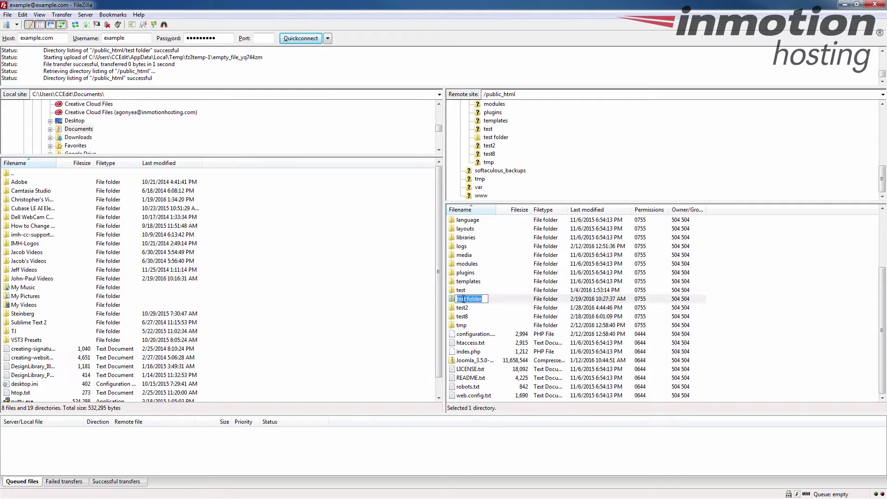
pyautogui.click(475, 327)
# - Check the contents of the remote test folder, then go back to public_html and select test folder
pyautogui.doubleClick(476, 299)
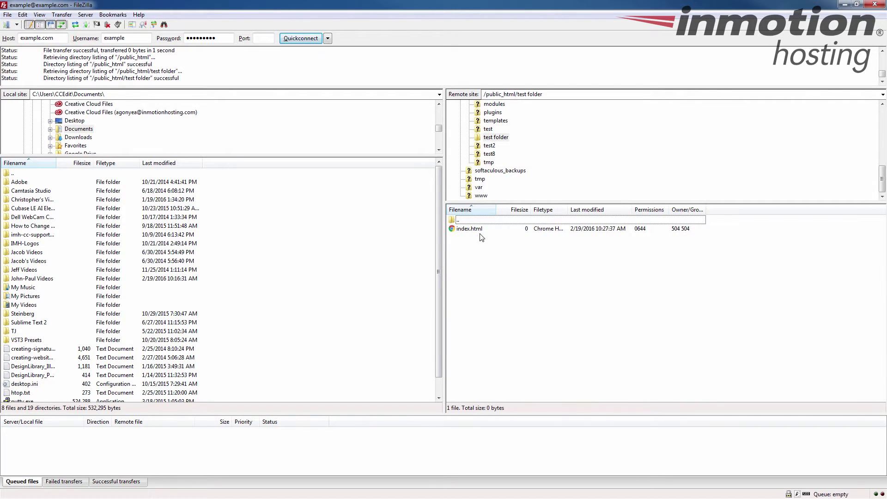
pyautogui.doubleClick(456, 220)
pyautogui.click(466, 379)
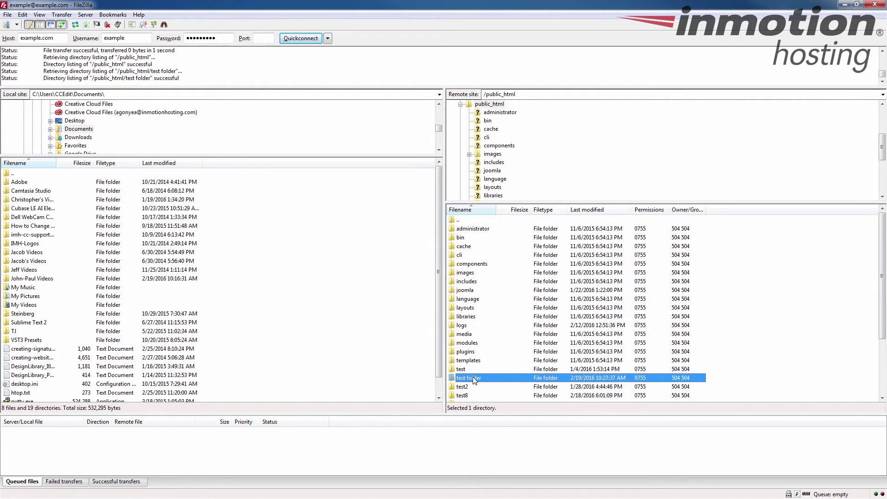
pyautogui.scroll(-3, 474, 380)
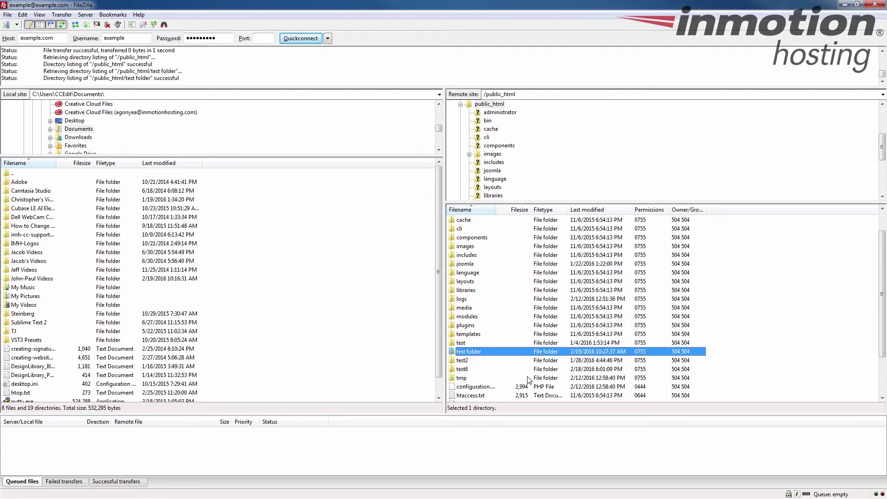
# - Rename the remote test folder in public_html to "test folder2"
pyautogui.rightClick(471, 300)
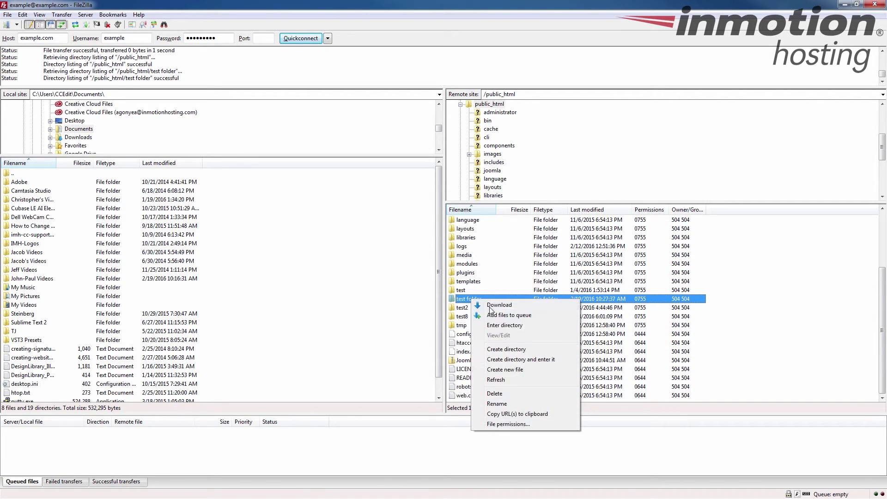
pyautogui.click(497, 404)
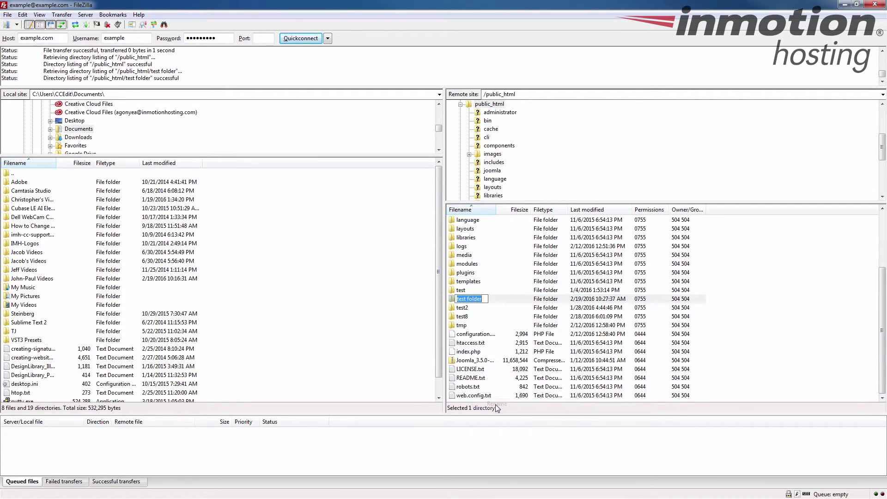
pyautogui.press('End')
pyautogui.press('Return')
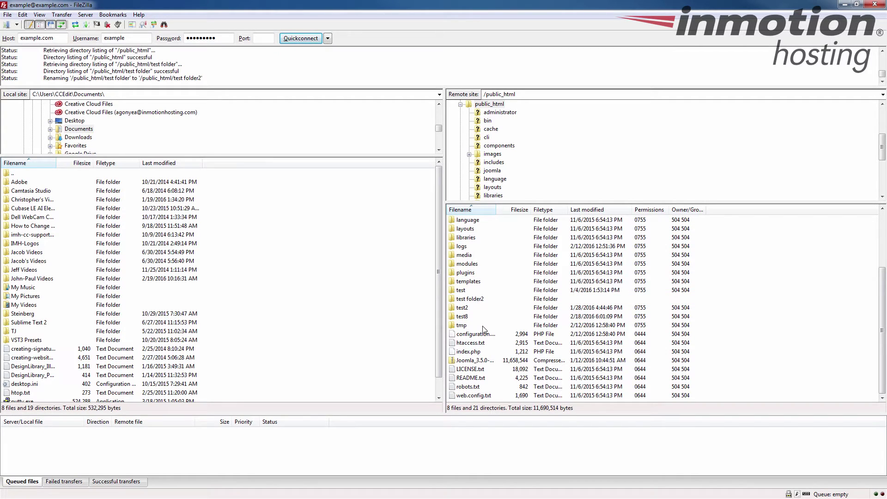
# - Open the remote test folder2 and rename its index.html file to index2.html
pyautogui.click(467, 303)
pyautogui.doubleClick(467, 303)
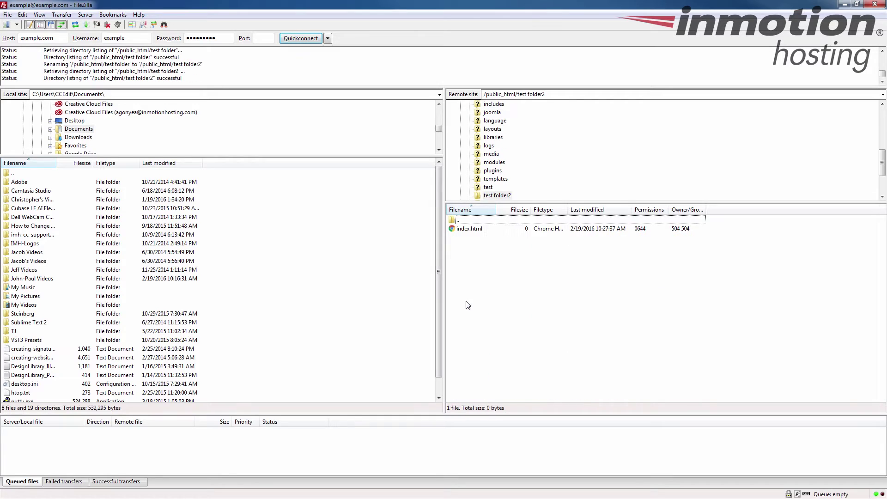
pyautogui.rightClick(476, 229)
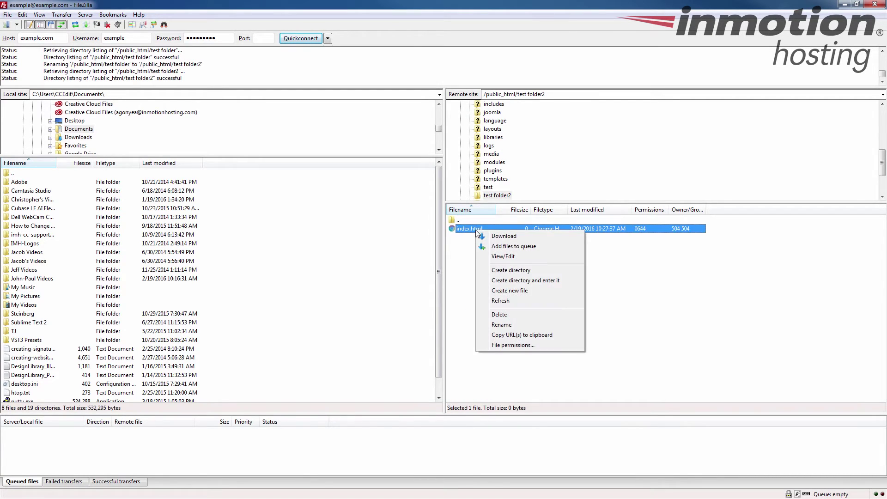
pyautogui.click(502, 324)
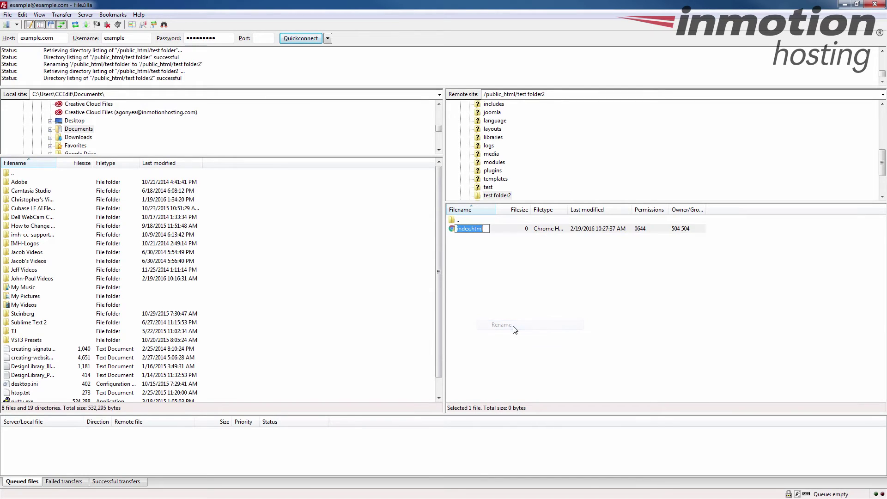
pyautogui.click(472, 229)
pyautogui.write('2')
pyautogui.click(485, 262)
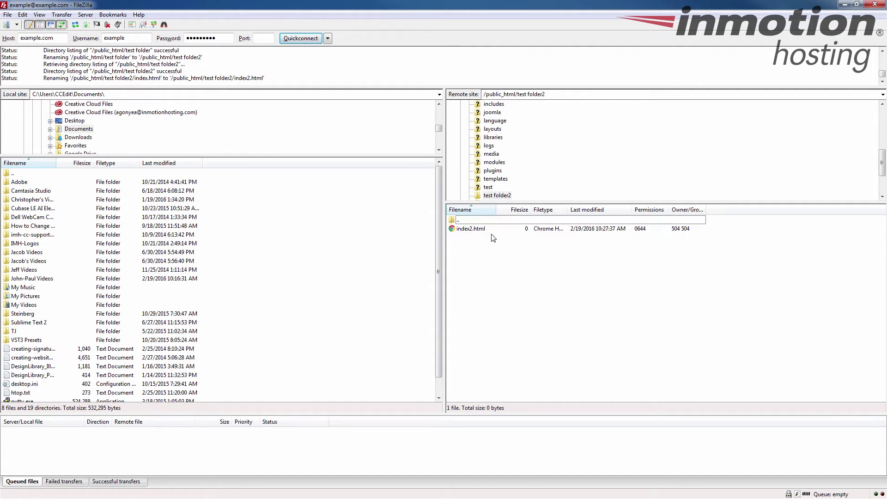
# - Delete the index2.html file from the remote test folder2 and confirm the deletion
pyautogui.click(461, 221)
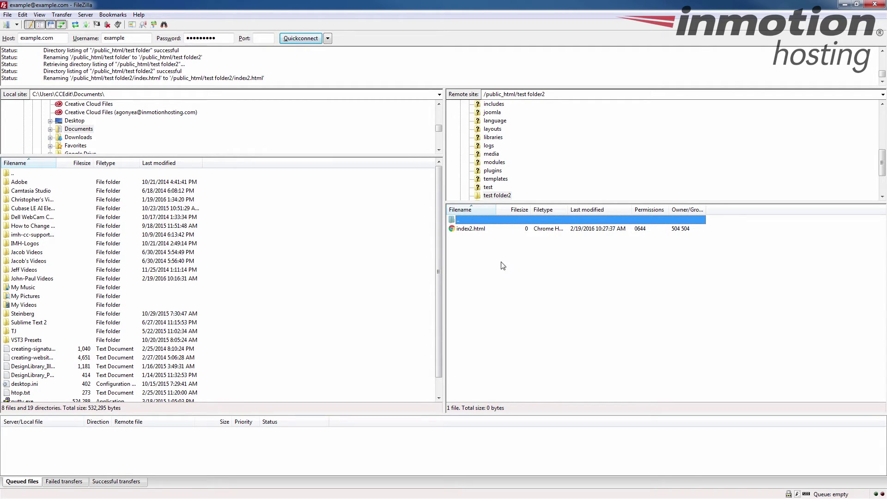
pyautogui.click(472, 229)
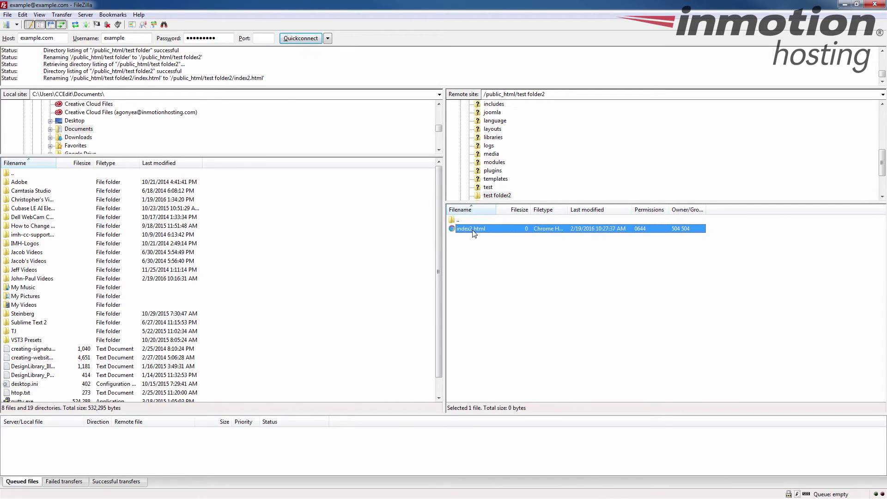
pyautogui.rightClick(472, 228)
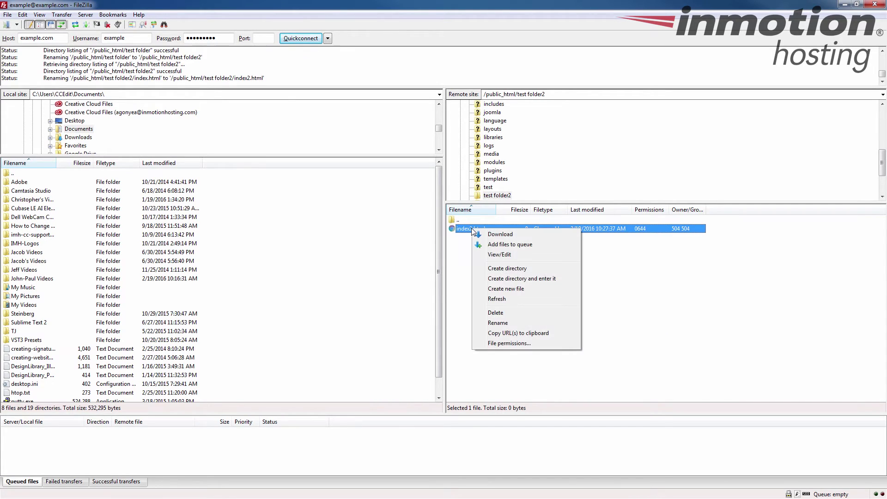
pyautogui.click(495, 313)
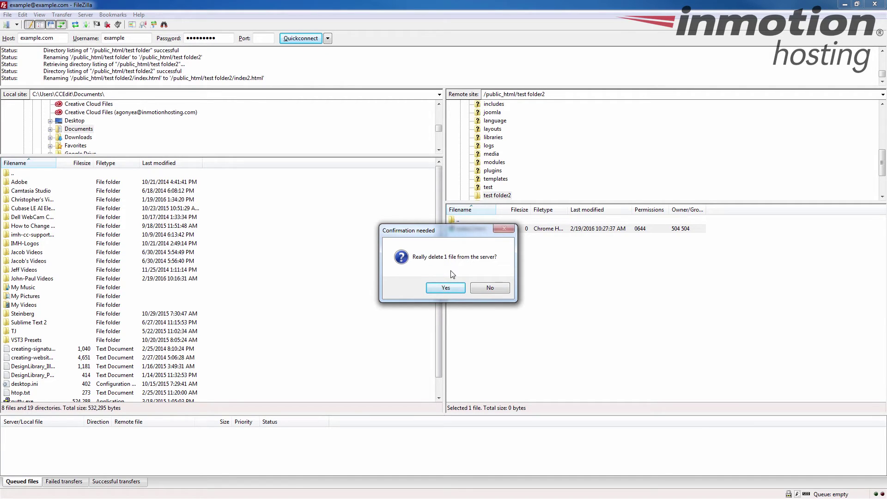
pyautogui.click(443, 289)
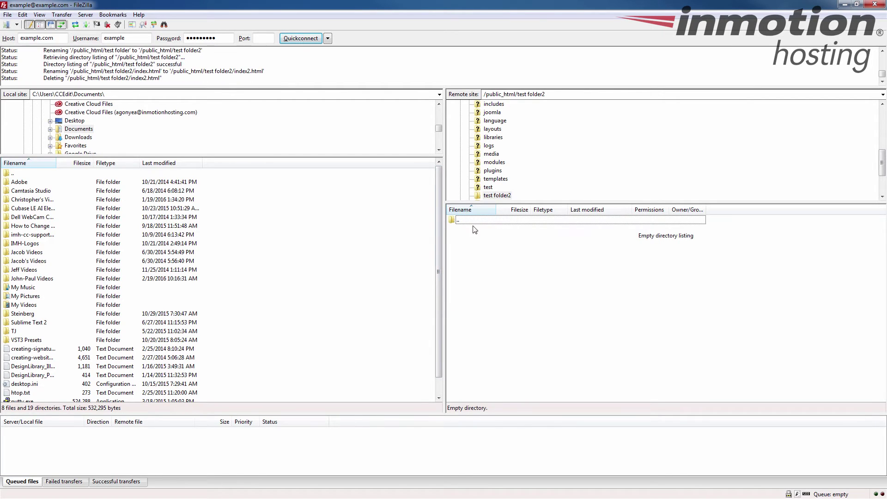
# - Return to public_html and delete test folder2 with its contents from the server
pyautogui.doubleClick(454, 221)
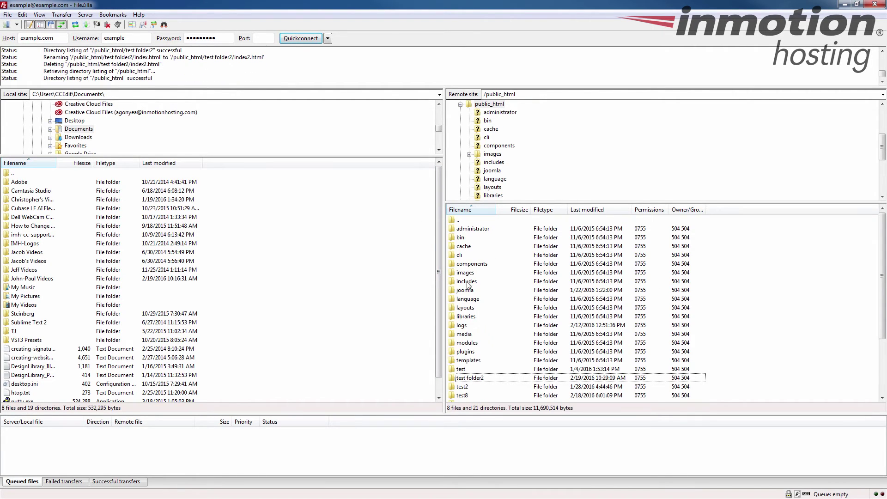
pyautogui.rightClick(472, 380)
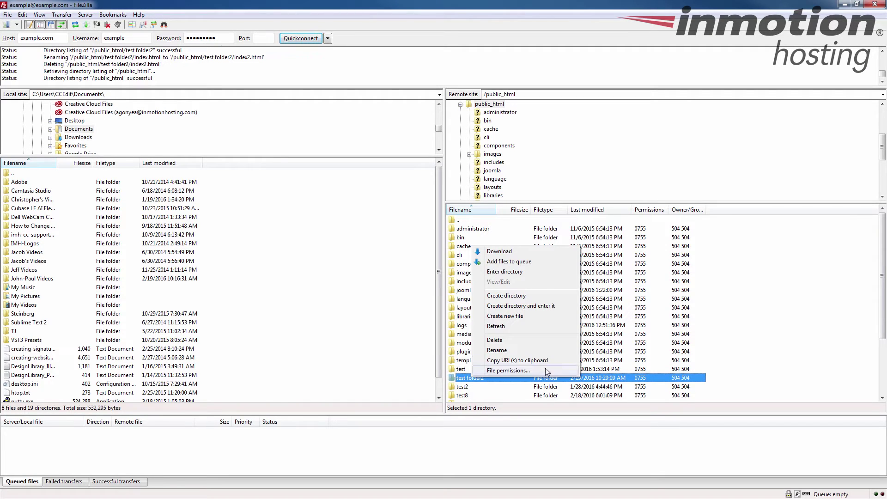
pyautogui.click(506, 339)
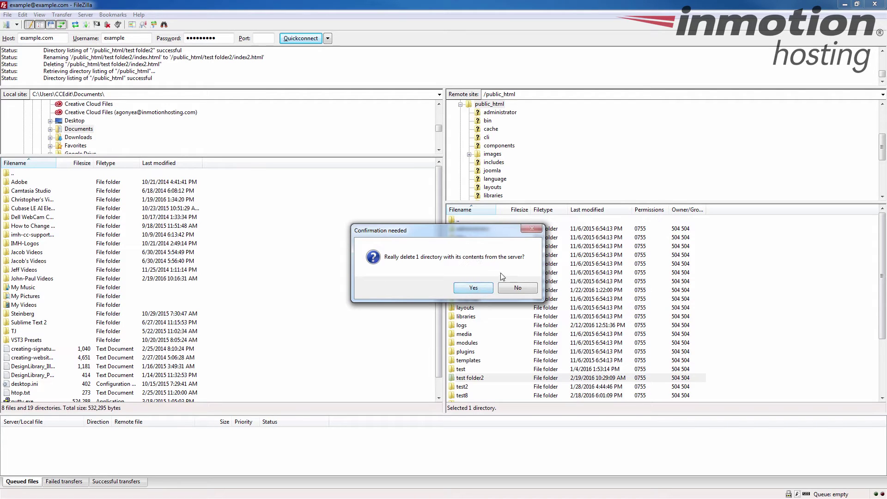
pyautogui.click(473, 290)
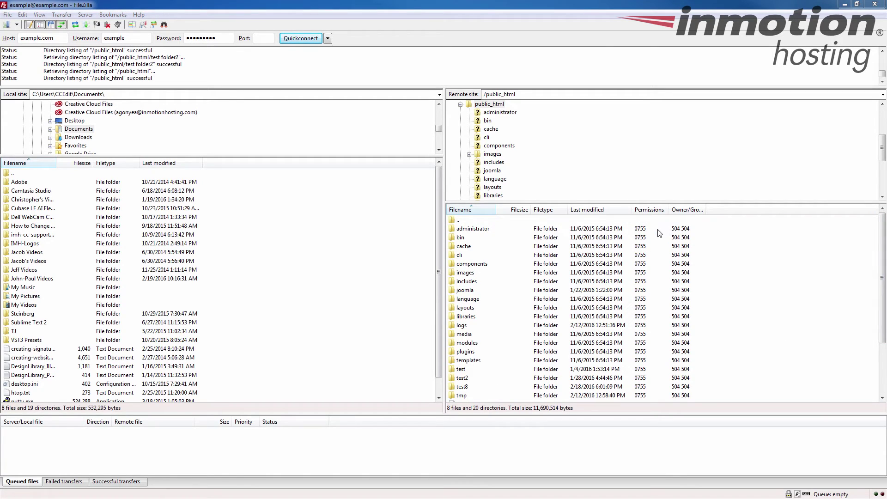
# - Open the file permissions of the remote test8 folder and enable write permission for both group and public
pyautogui.click(472, 266)
pyautogui.scroll(-2, 493, 289)
pyautogui.scroll(-1, 483, 335)
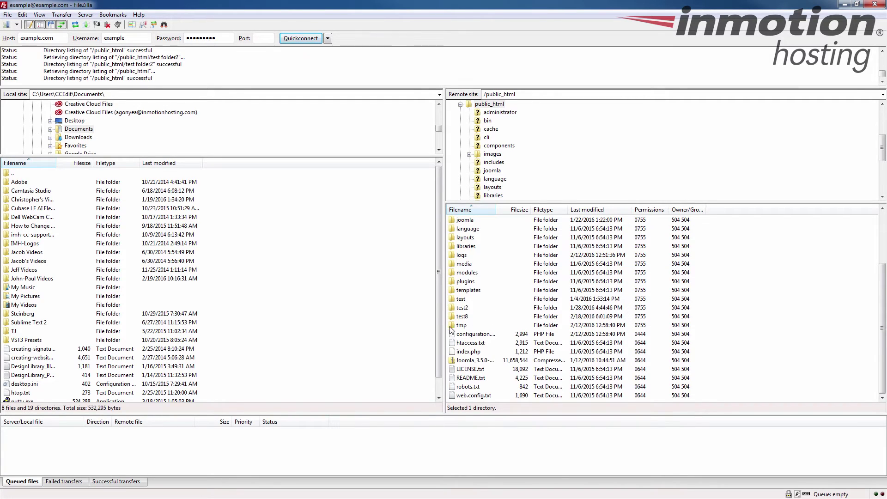
pyautogui.rightClick(462, 318)
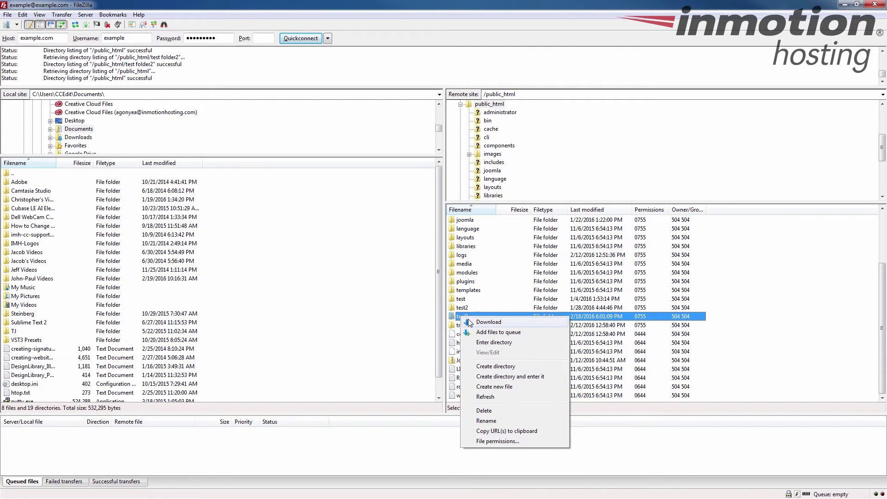
pyautogui.click(509, 442)
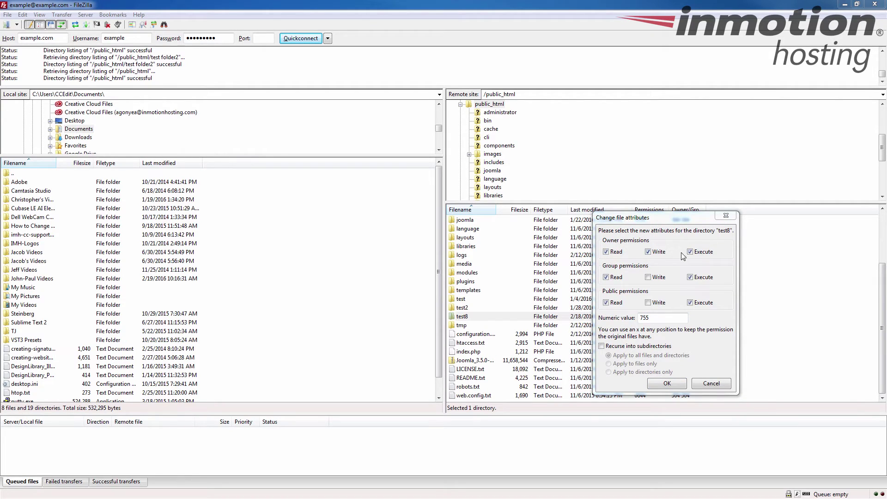
pyautogui.click(648, 276)
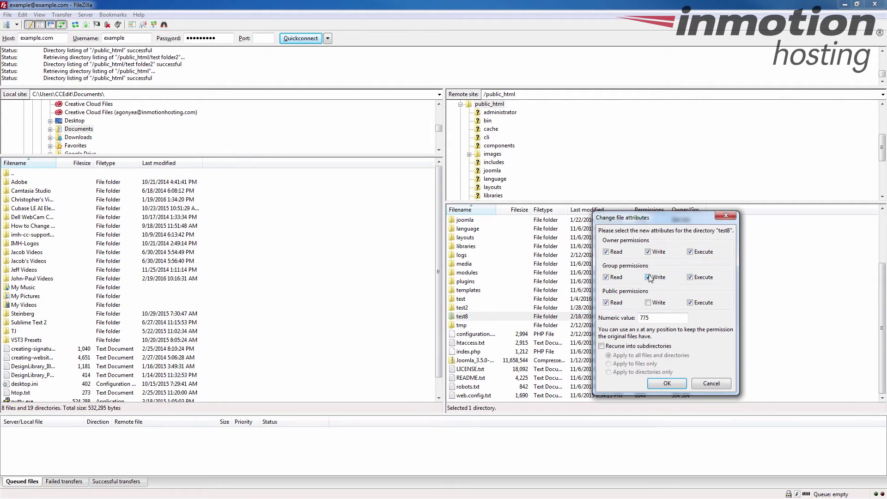
pyautogui.click(648, 303)
# - Set test8's numeric permission value to 644, add owner execute permission, and apply the change without recursing into subdirectories
pyautogui.moveTo(653, 318); pyautogui.dragTo(614, 318)
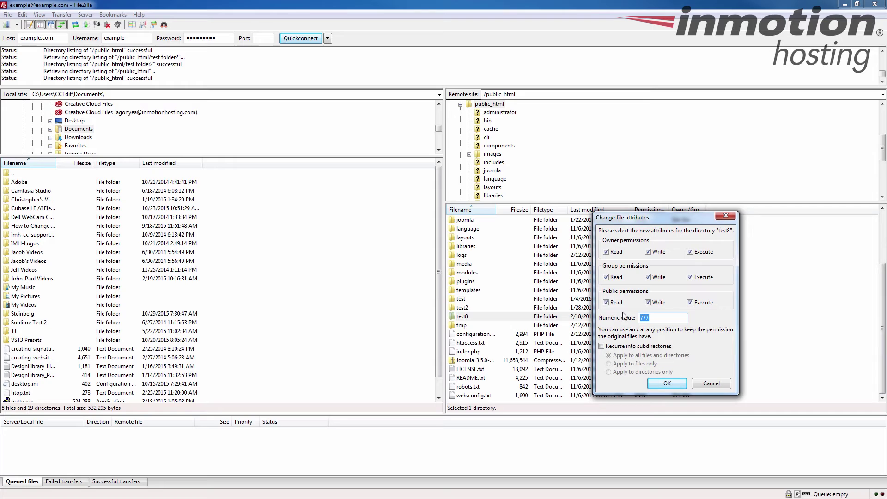
pyautogui.write('644')
pyautogui.click(692, 253)
pyautogui.click(601, 346)
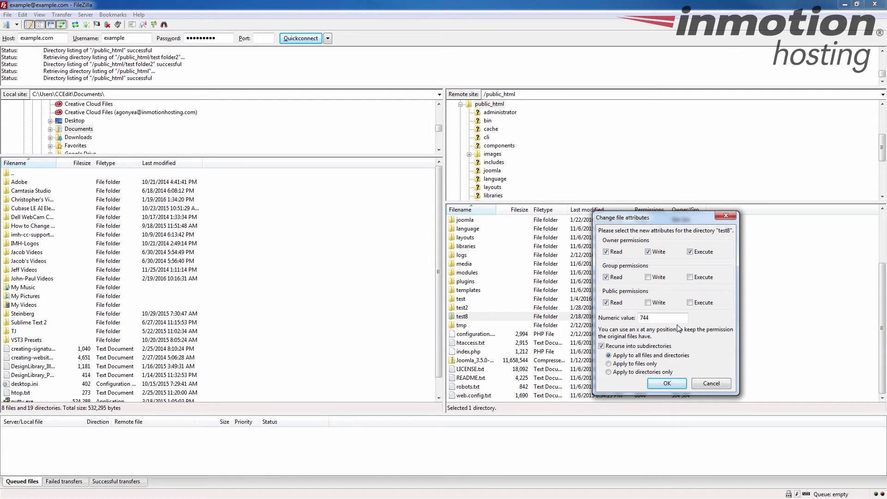
pyautogui.click(603, 345)
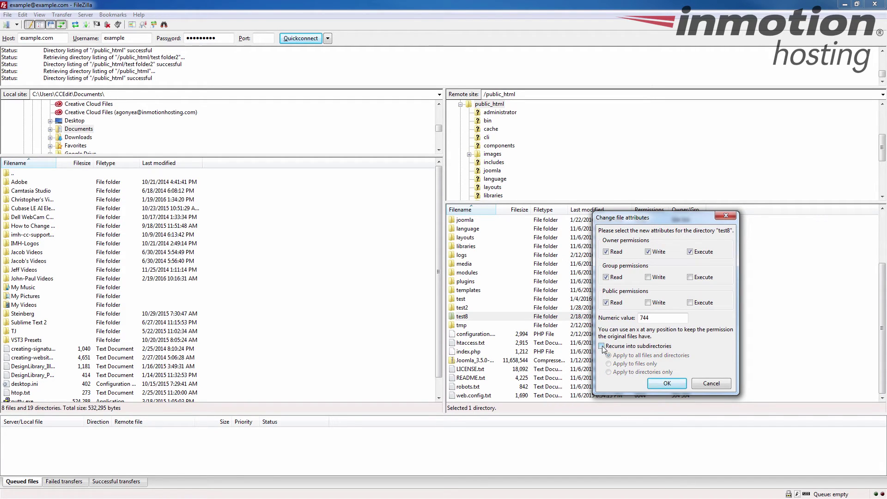
pyautogui.click(668, 384)
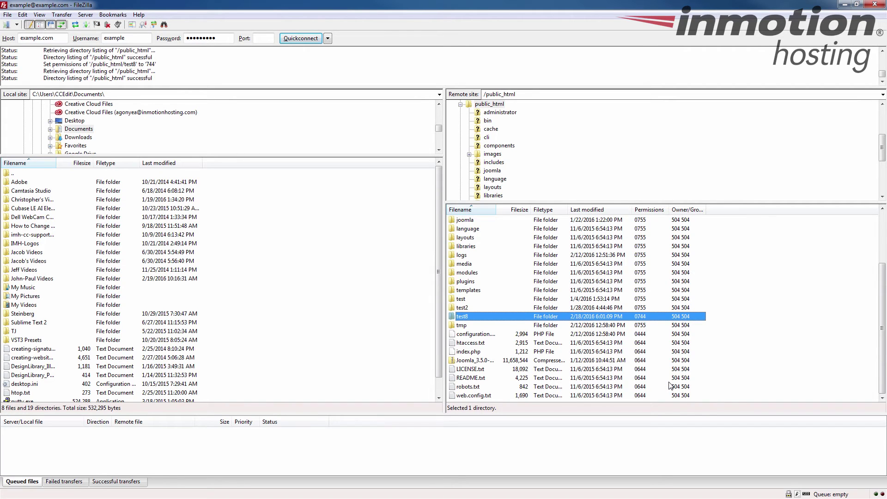